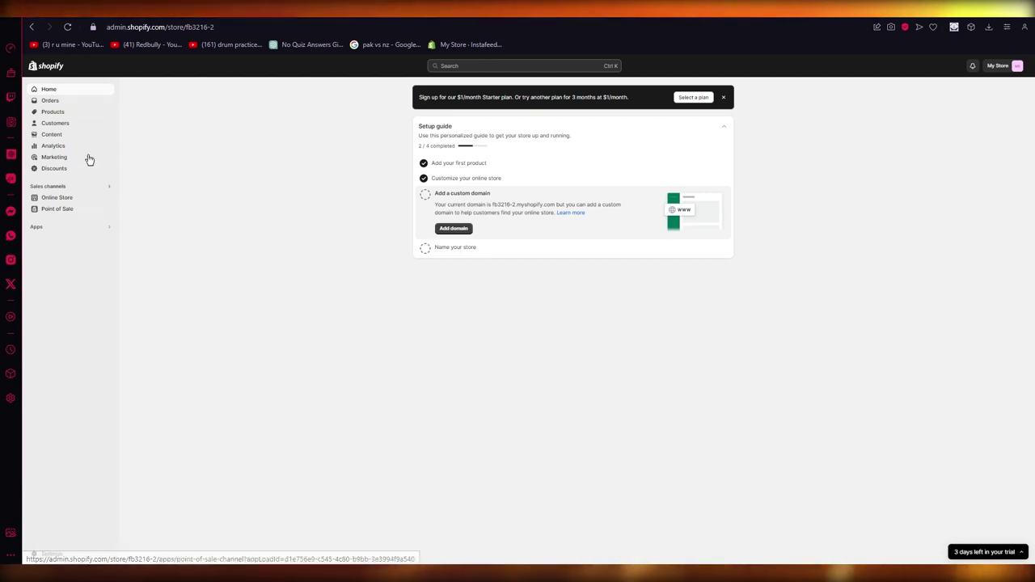
Step: Open the Shopify App Store from the store admin, search for "shopify inbox" and open the Shopify Inbox listing
{"action": "left_click", "coordinate": [44, 227]}
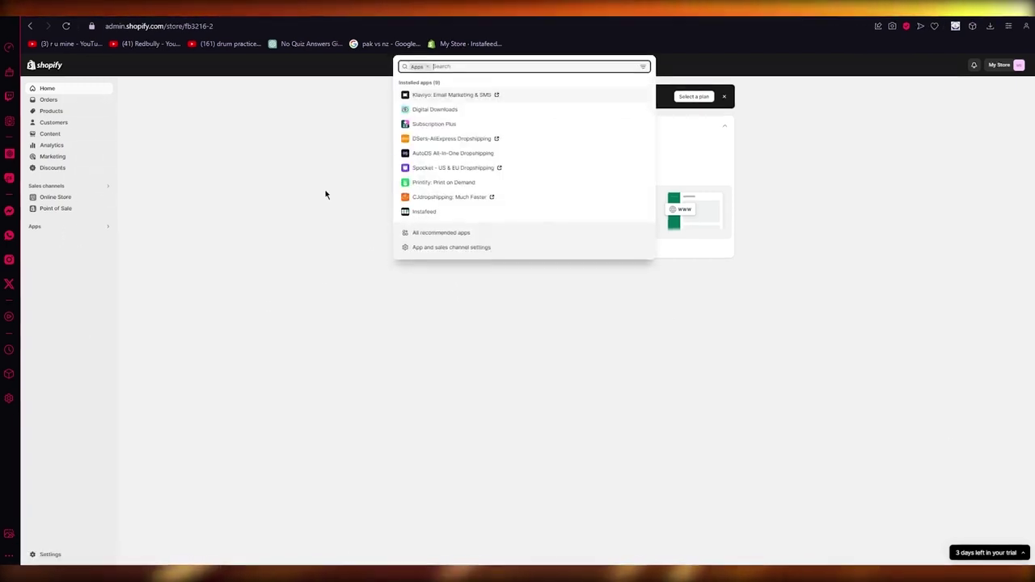
{"action": "left_click", "coordinate": [414, 234]}
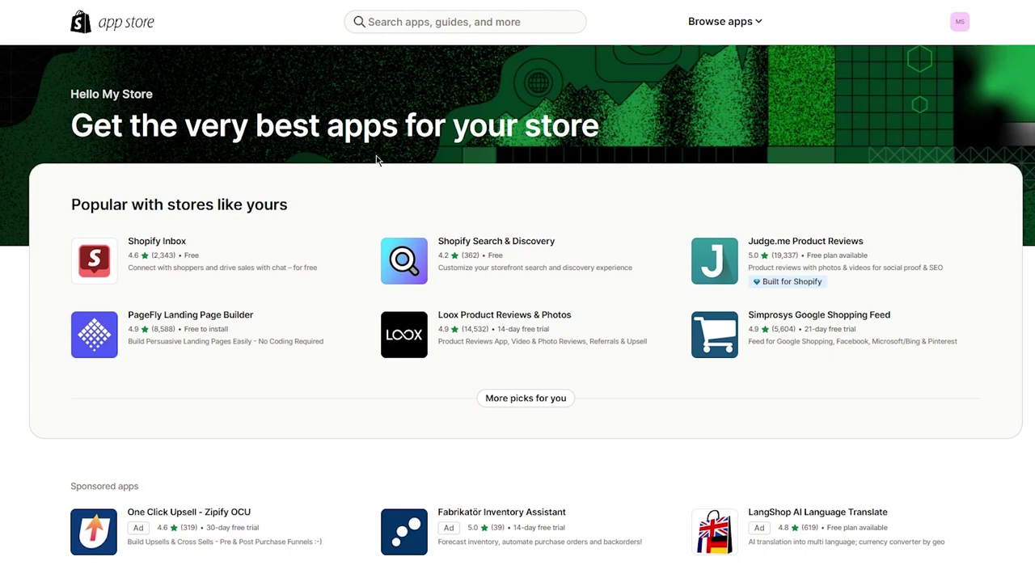
{"action": "left_click", "coordinate": [421, 16]}
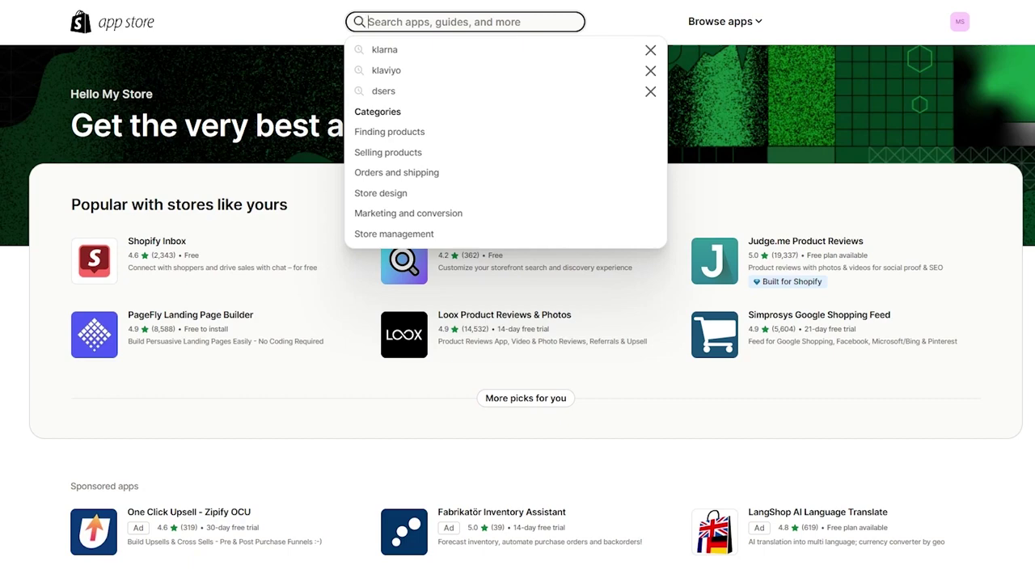
{"action": "type", "text": "shopify"}
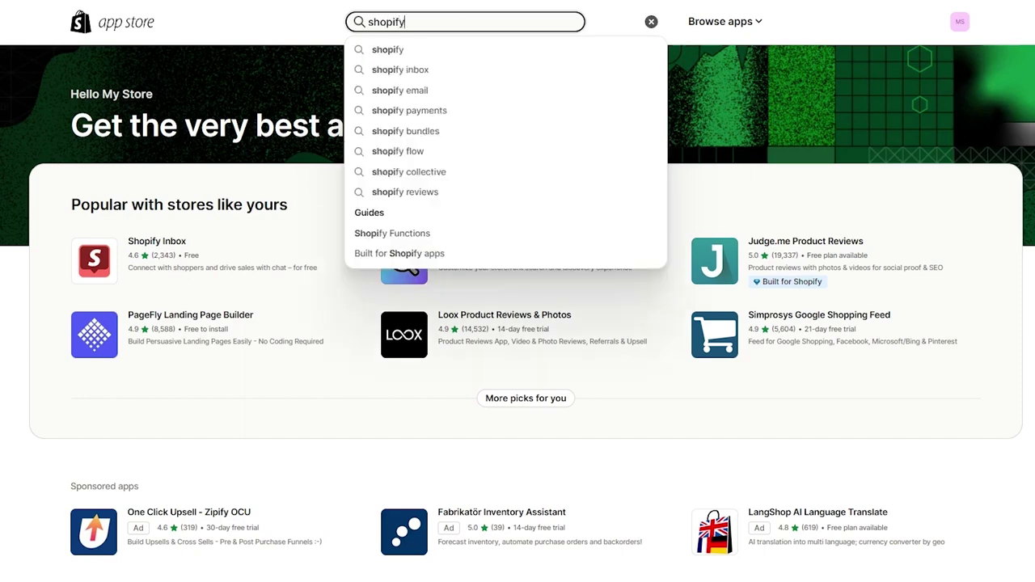
{"action": "type", "text": " inbox"}
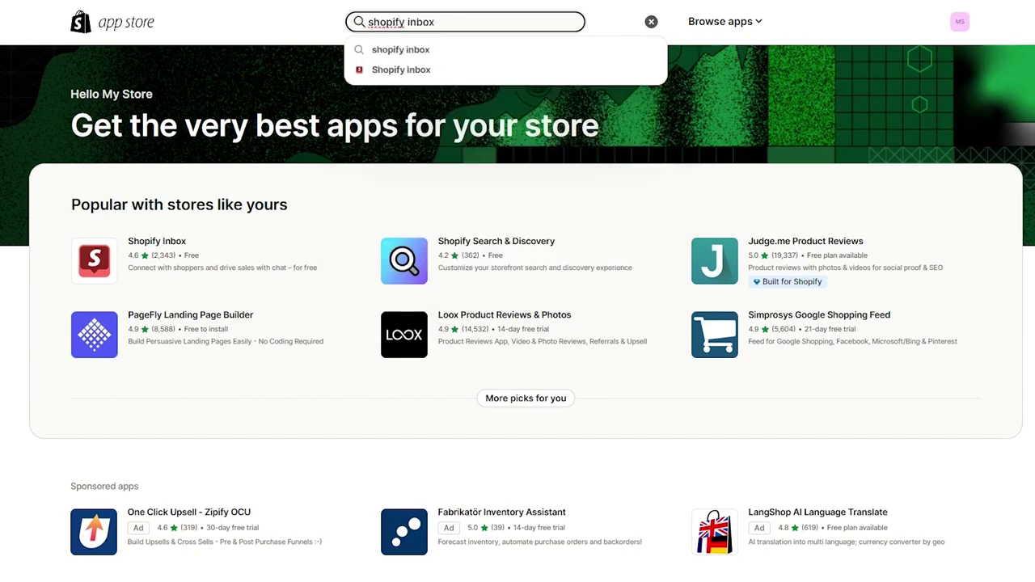
{"action": "left_click", "coordinate": [158, 253]}
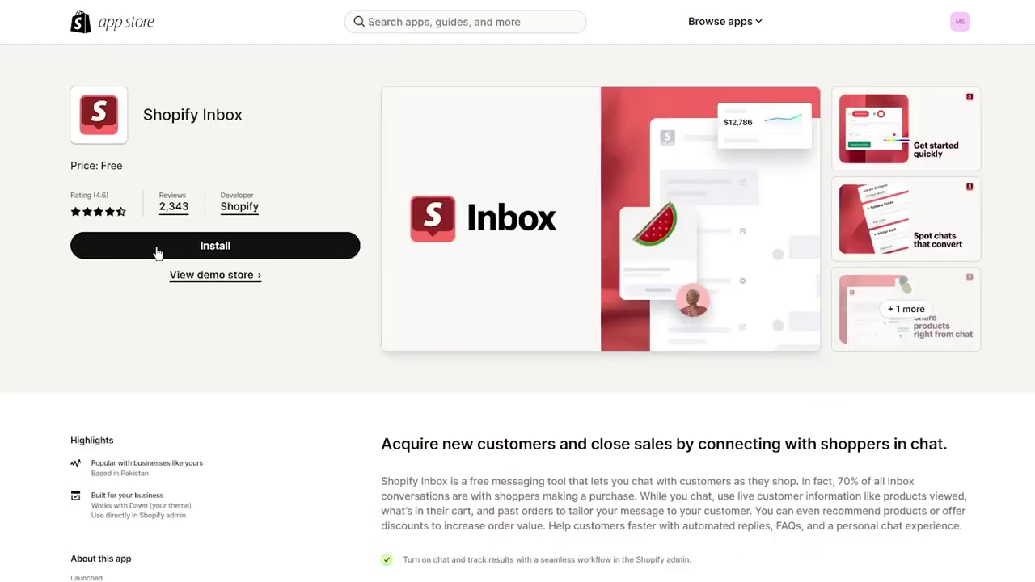
Step: Install Shopify Inbox as a sales channel and open its online store chat settings
{"action": "left_click", "coordinate": [214, 246]}
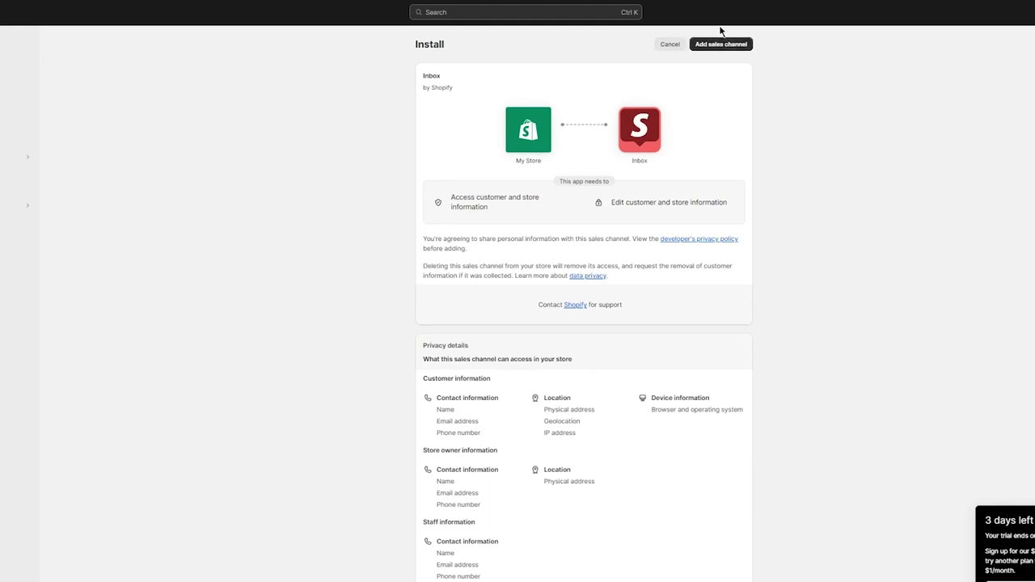
{"action": "left_click", "coordinate": [740, 44]}
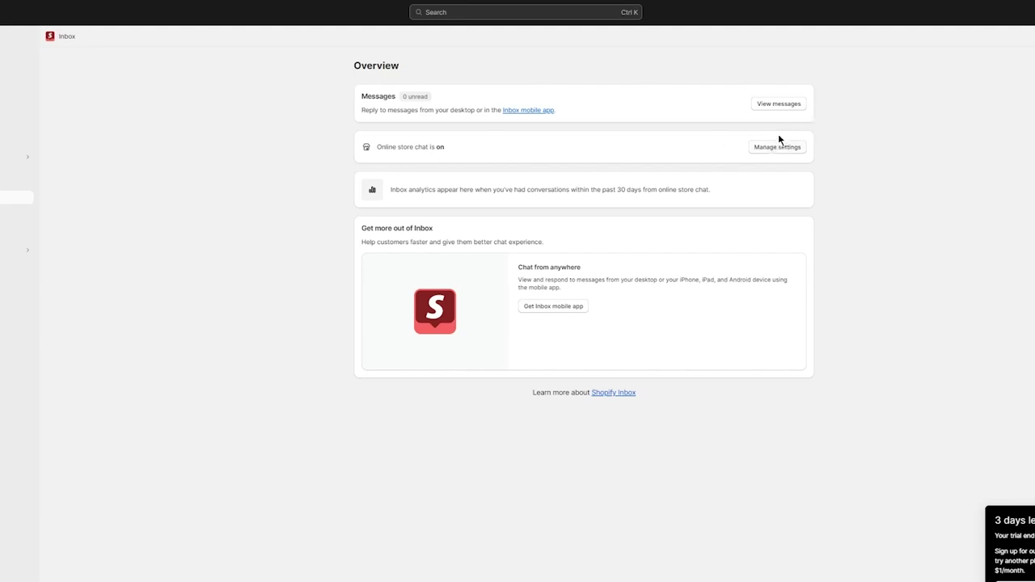
{"action": "left_click", "coordinate": [778, 136]}
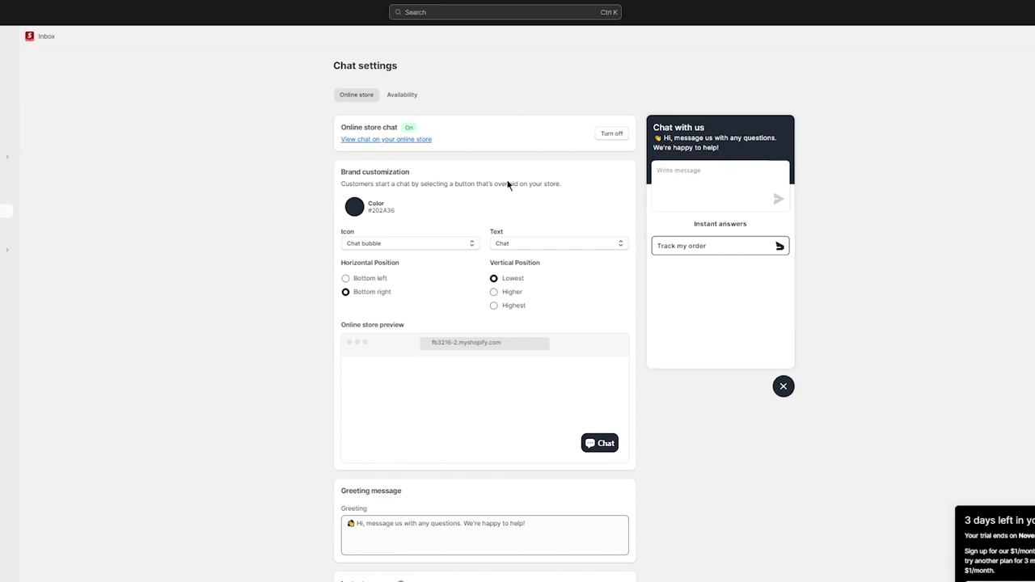
Step: Try the Hand wave icon for the chat button and return it to Chat bubble
{"action": "left_click", "coordinate": [427, 242]}
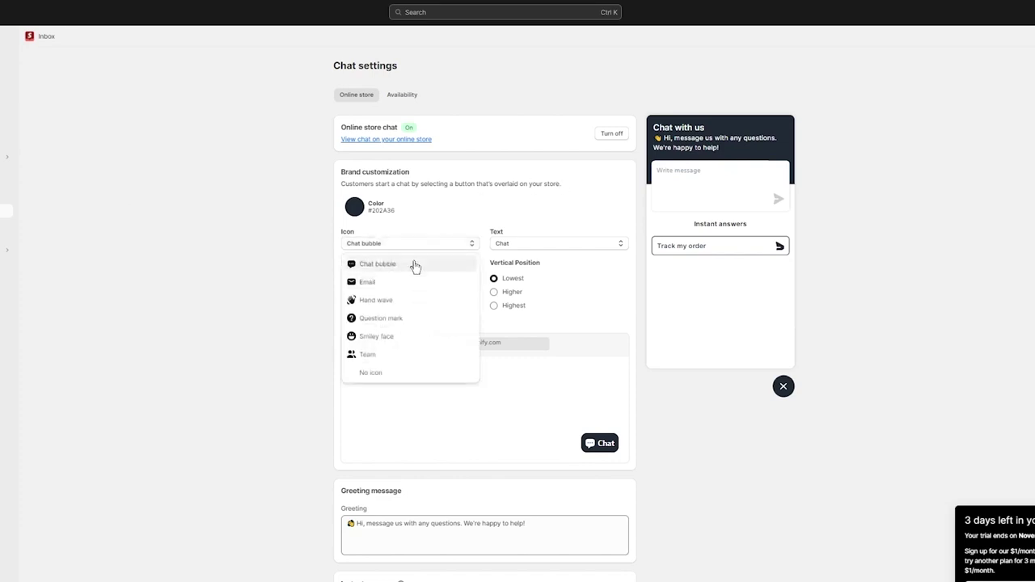
{"action": "left_click", "coordinate": [414, 265]}
{"action": "left_click", "coordinate": [393, 246]}
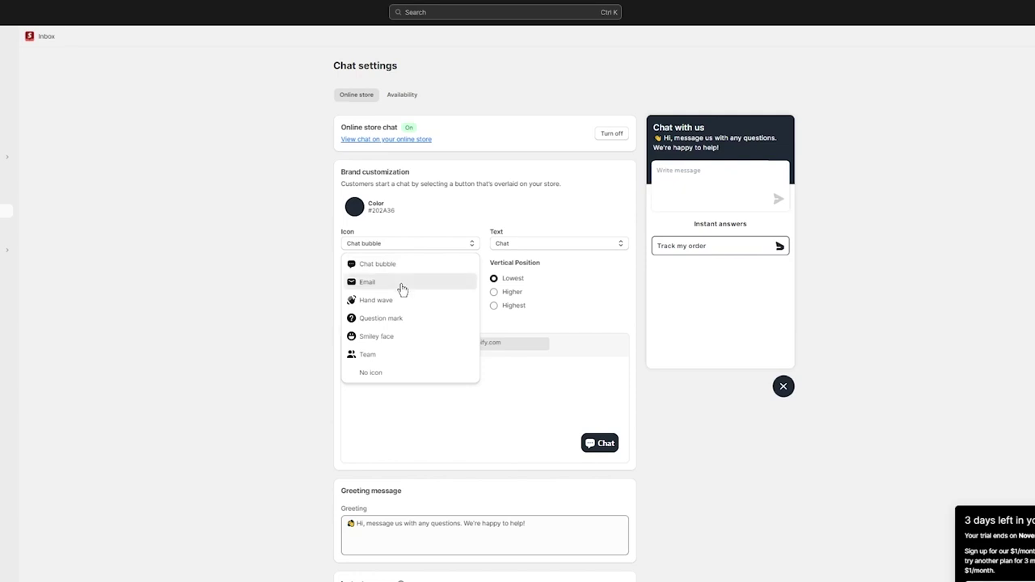
{"action": "left_click", "coordinate": [398, 282]}
{"action": "left_click", "coordinate": [460, 245]}
{"action": "left_click", "coordinate": [434, 299]}
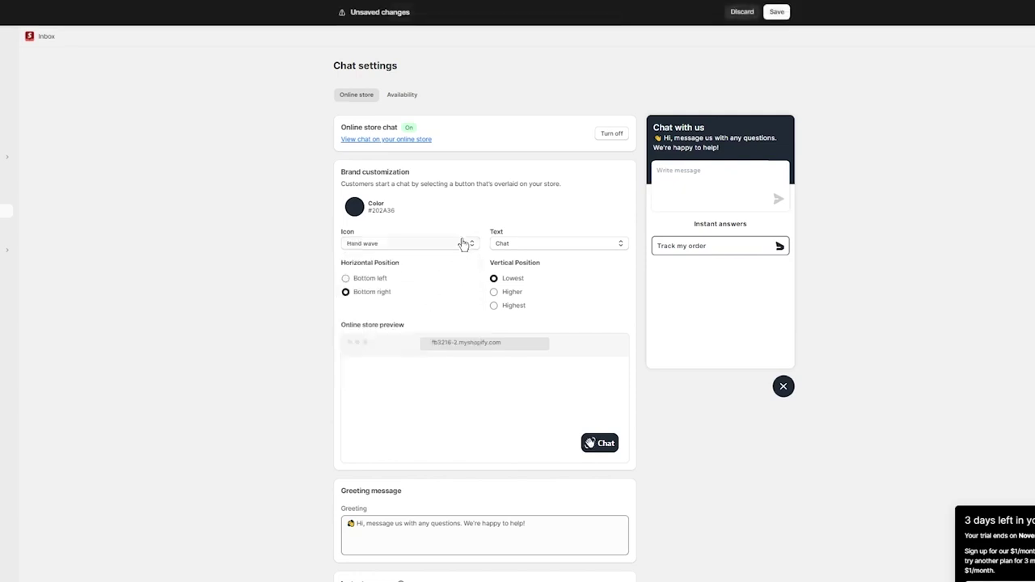
{"action": "left_click", "coordinate": [447, 241]}
{"action": "left_click", "coordinate": [425, 262]}
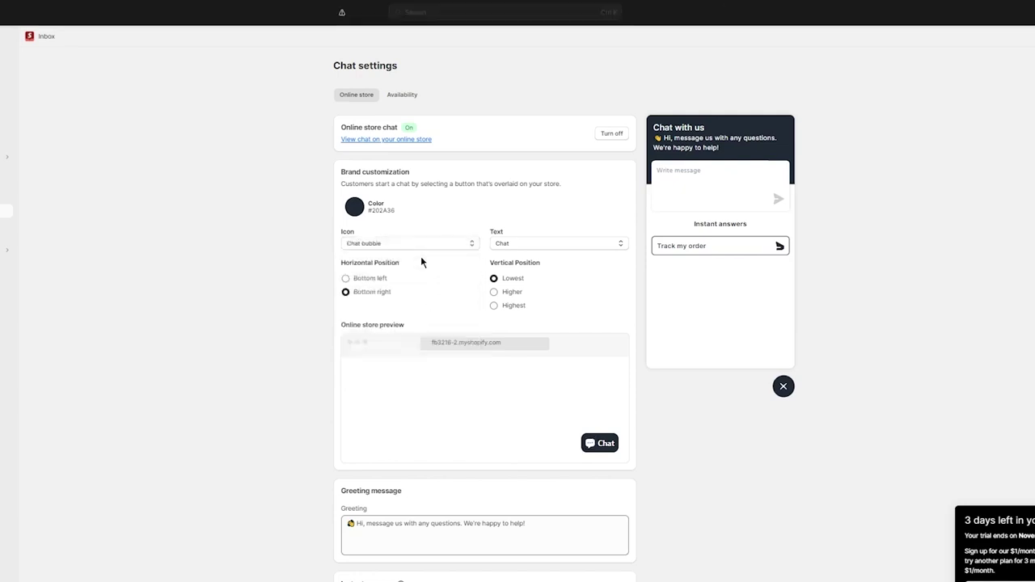
Step: Set the chat button's text to Live chat
{"action": "left_click", "coordinate": [534, 245]}
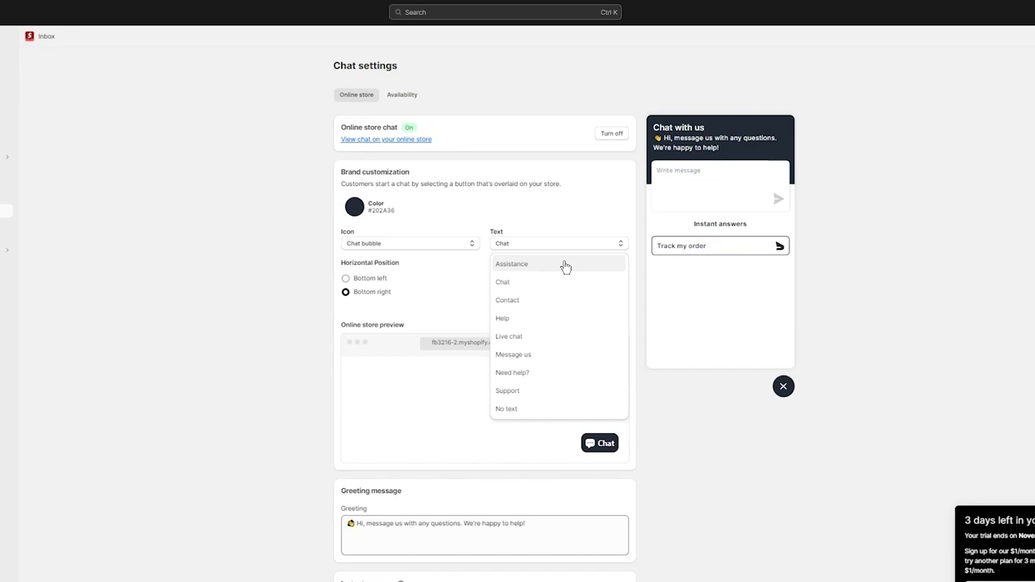
{"action": "left_click", "coordinate": [517, 339]}
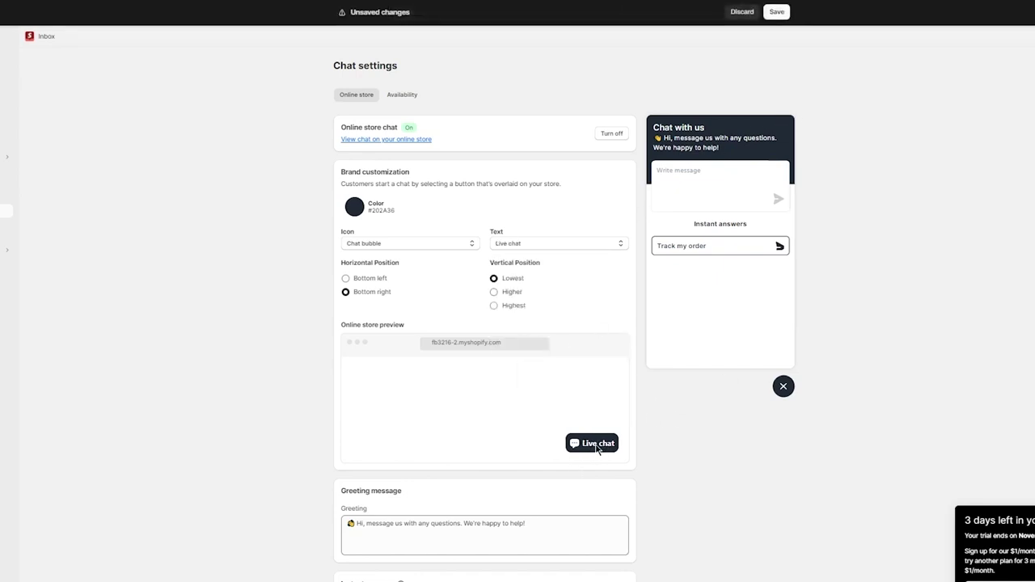
Step: Try the Highest and Bottom left positions for the chat button, returning it to Lowest and Bottom right
{"action": "left_click", "coordinate": [511, 304]}
{"action": "left_click", "coordinate": [508, 280]}
{"action": "left_click", "coordinate": [348, 279]}
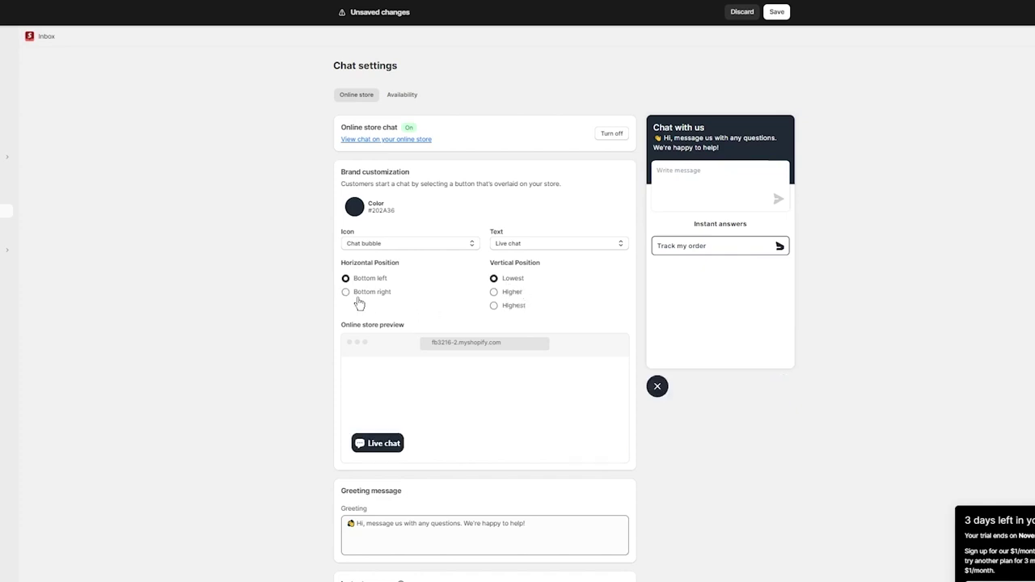
{"action": "left_click", "coordinate": [347, 292]}
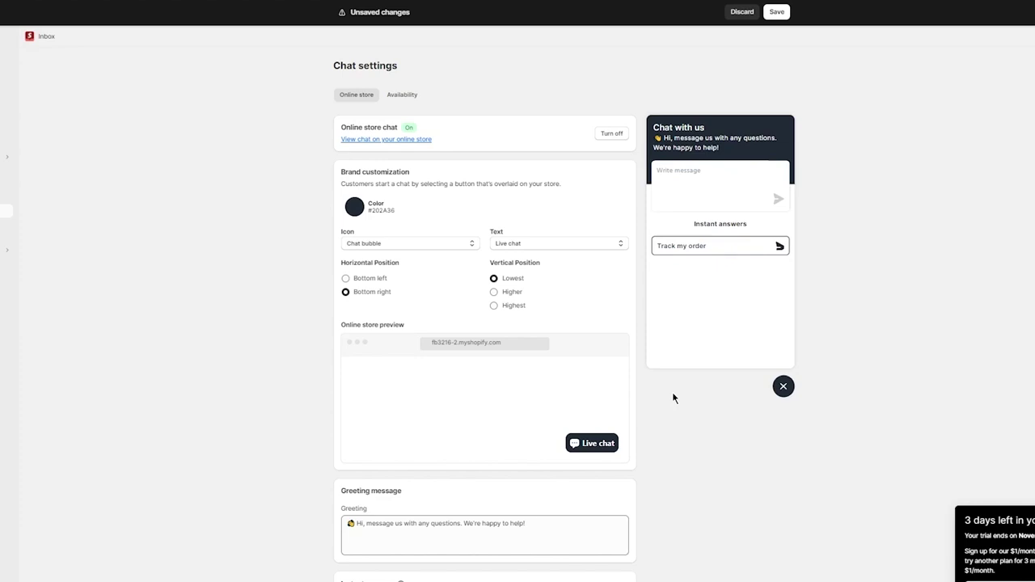
Step: Review the greeting, instant answers and pre-chat form, save the chat settings and open the quick replies
{"action": "scroll", "coordinate": [373, 407], "scroll_direction": "down", "scroll_amount": 5}
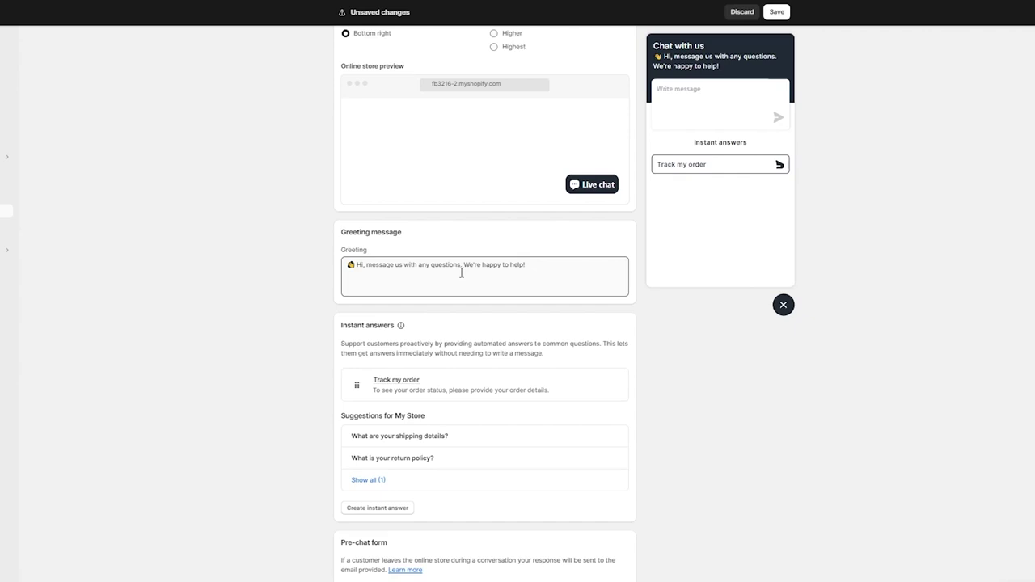
{"action": "scroll", "coordinate": [763, 473], "scroll_direction": "down", "scroll_amount": 2}
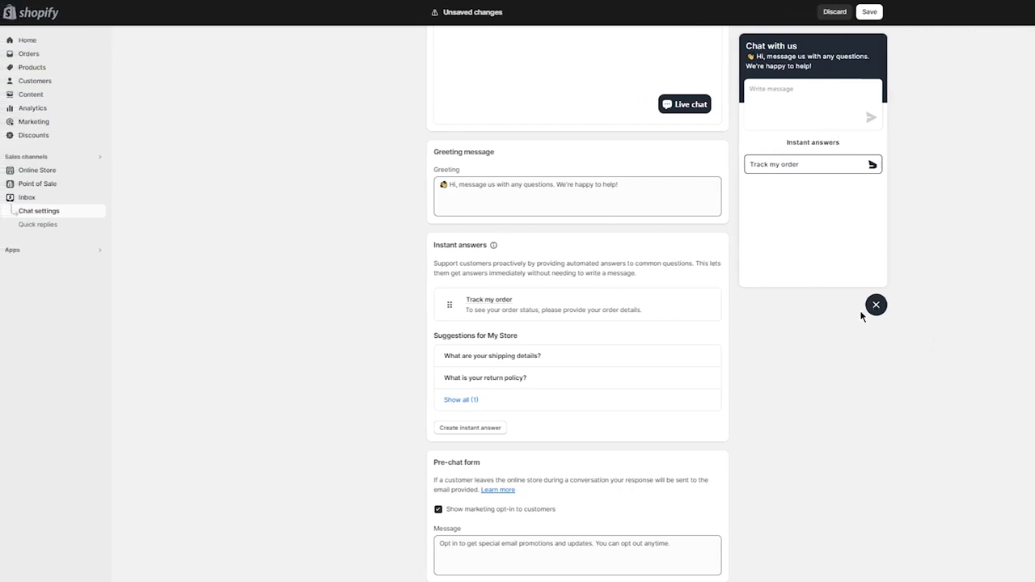
{"action": "scroll", "coordinate": [884, 313], "scroll_direction": "up", "scroll_amount": 5}
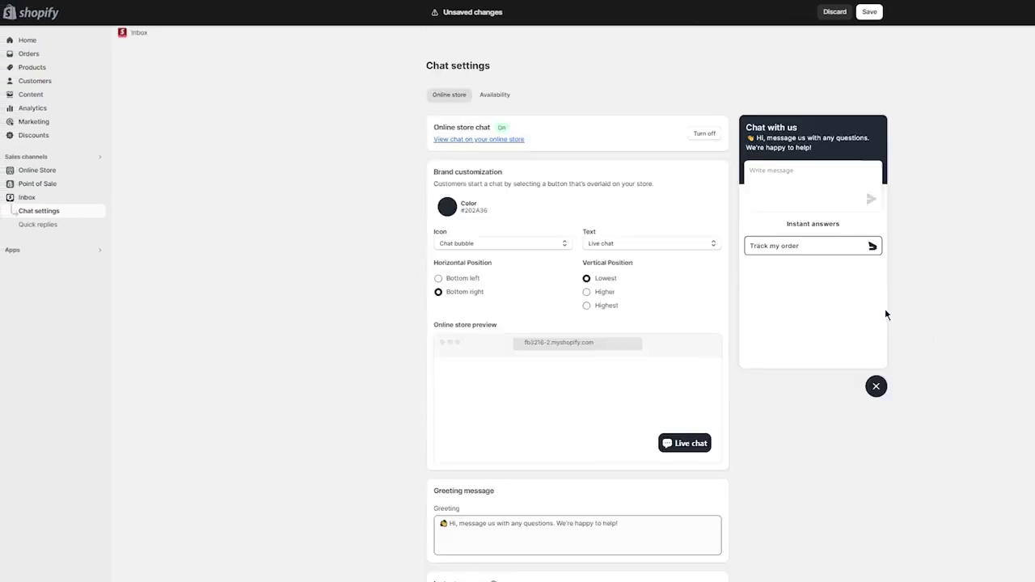
{"action": "left_click", "coordinate": [870, 12]}
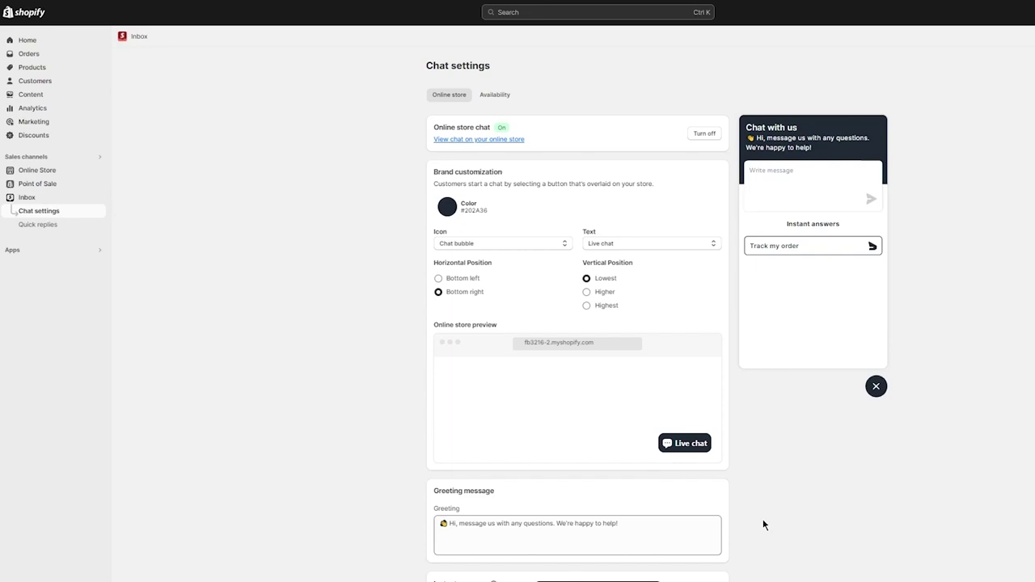
{"action": "left_click", "coordinate": [41, 224]}
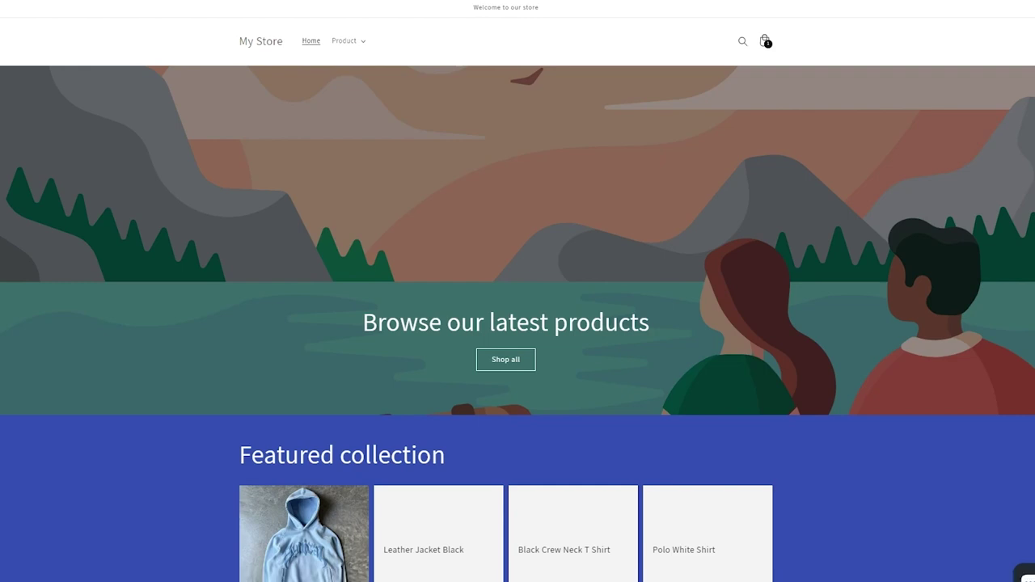
Step: Open the live chat on the storefront and submit the message "hi i am having issues with ordering your hoodiue"
{"action": "left_click", "coordinate": [1025, 574]}
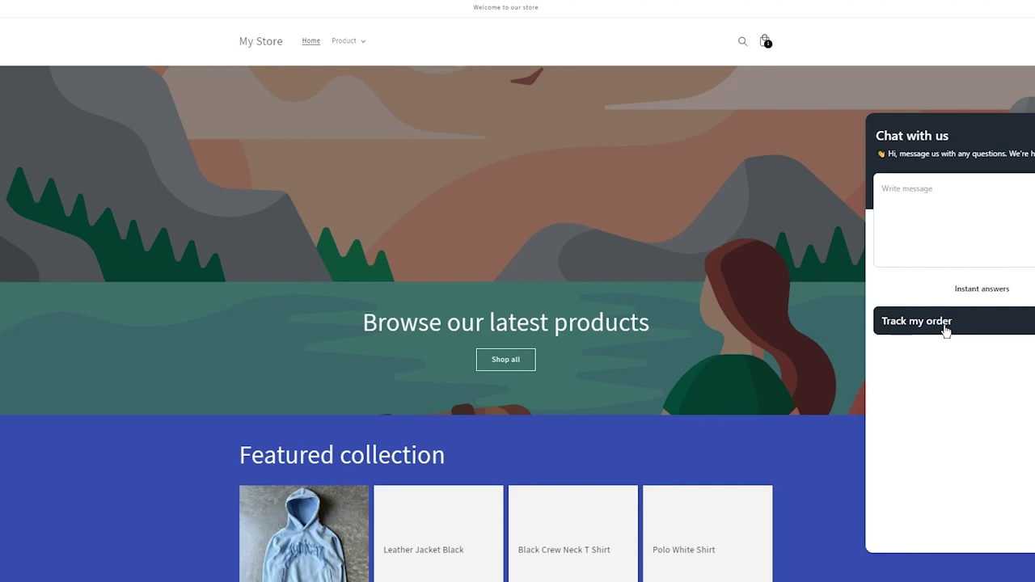
{"action": "left_click", "coordinate": [937, 198]}
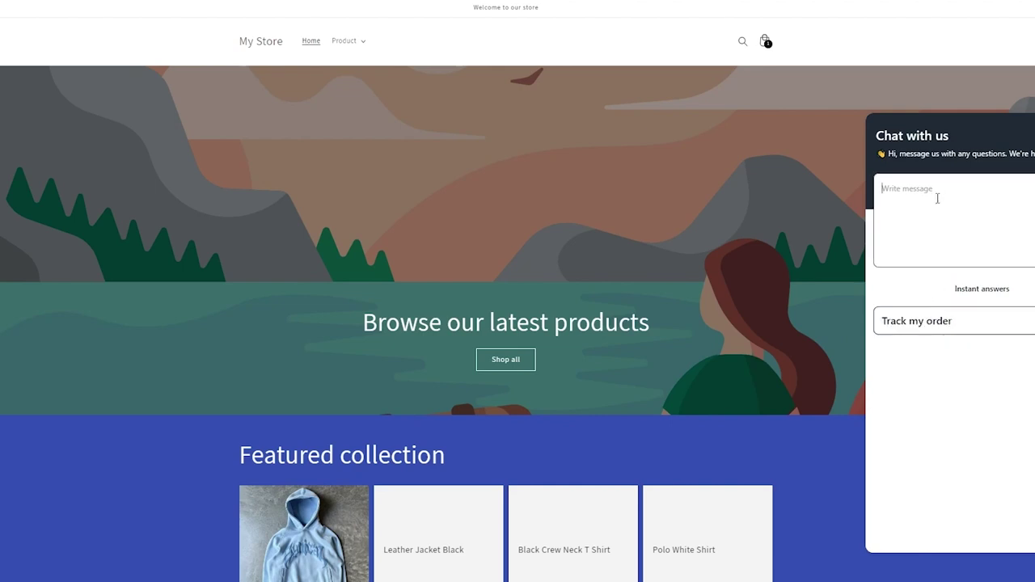
{"action": "type", "text": "hi i am having issues with ordering your hoodie"}
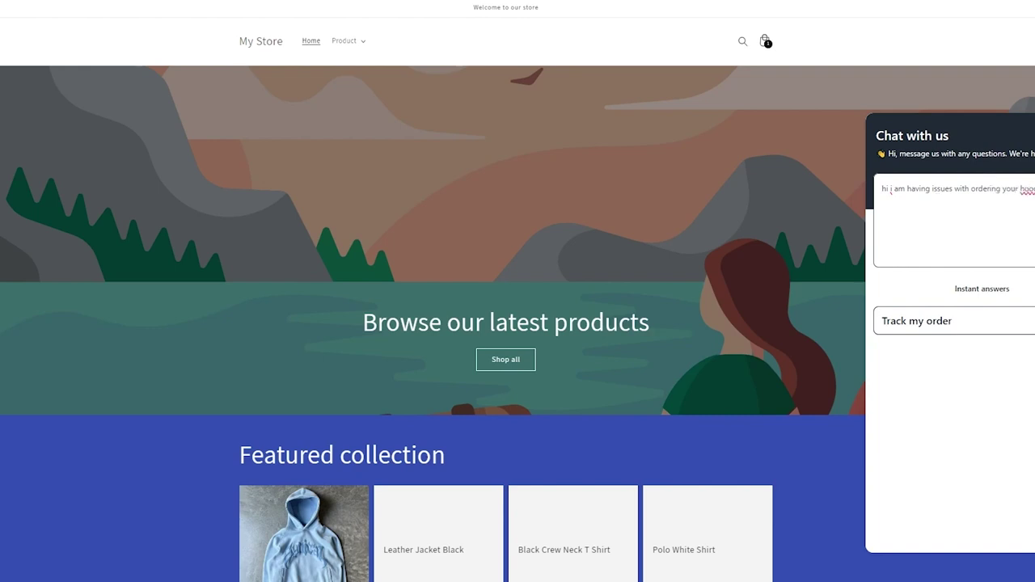
{"action": "key", "text": "Return"}
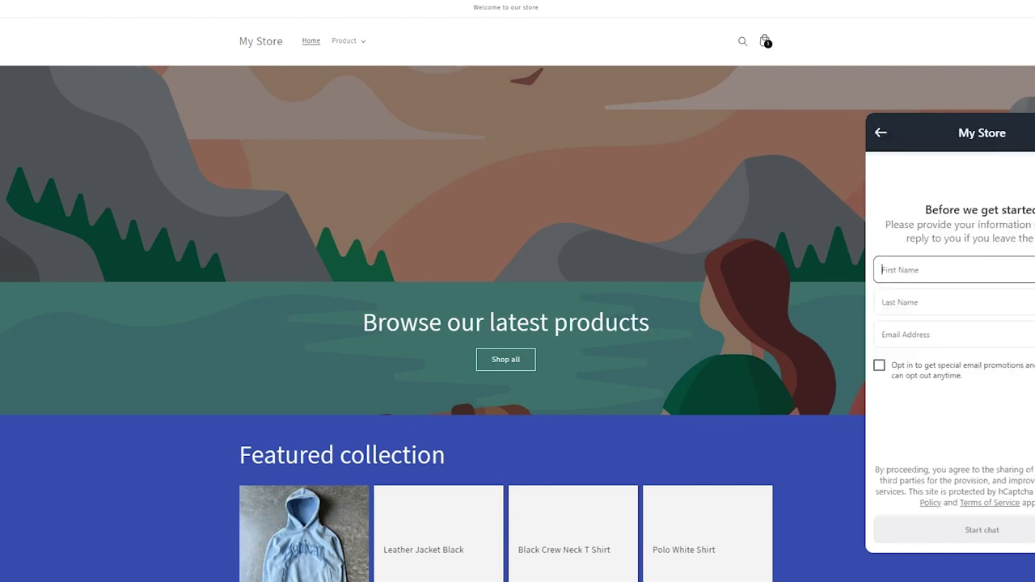
Step: Fill in the customer's first name, last name and e-mail in the pre-chat form and start the chat
{"action": "left_click", "coordinate": [1012, 263]}
{"action": "left_click", "coordinate": [971, 348]}
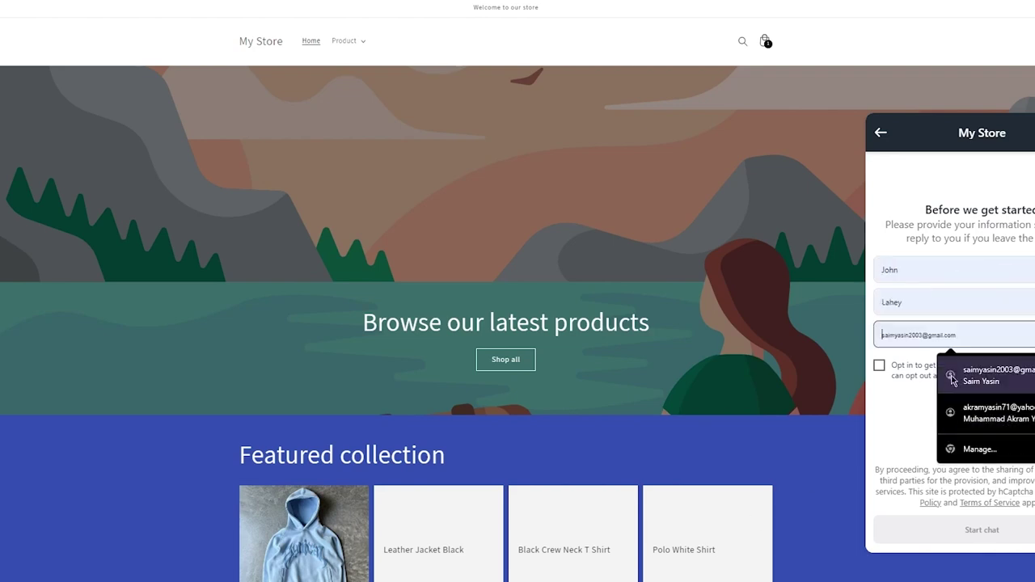
{"action": "left_click", "coordinate": [971, 380]}
{"action": "left_click", "coordinate": [981, 530]}
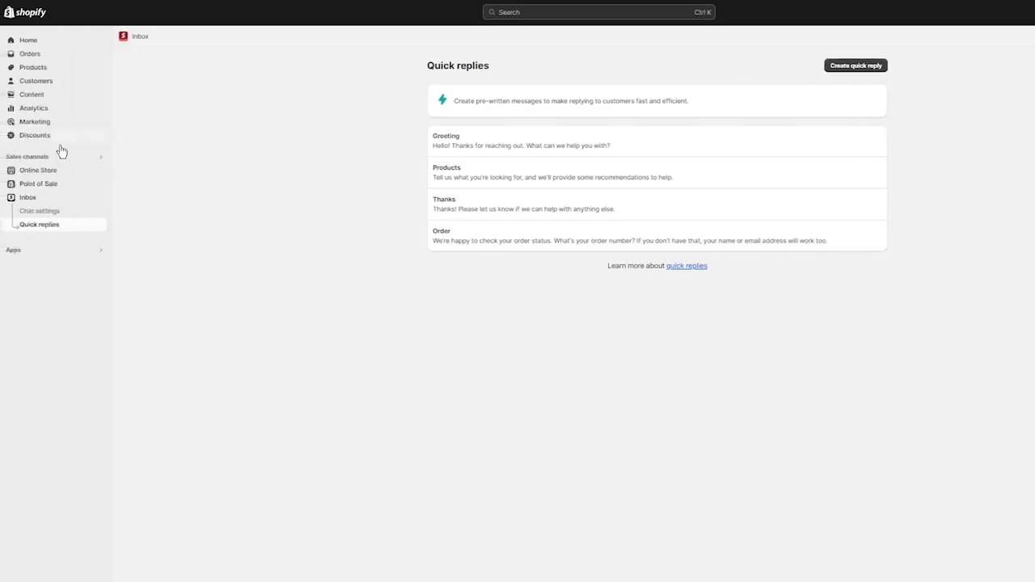
Step: Return to the Inbox overview in the store admin and examine the unread messages and conversation analytics
{"action": "left_click", "coordinate": [64, 212]}
{"action": "left_click", "coordinate": [24, 200]}
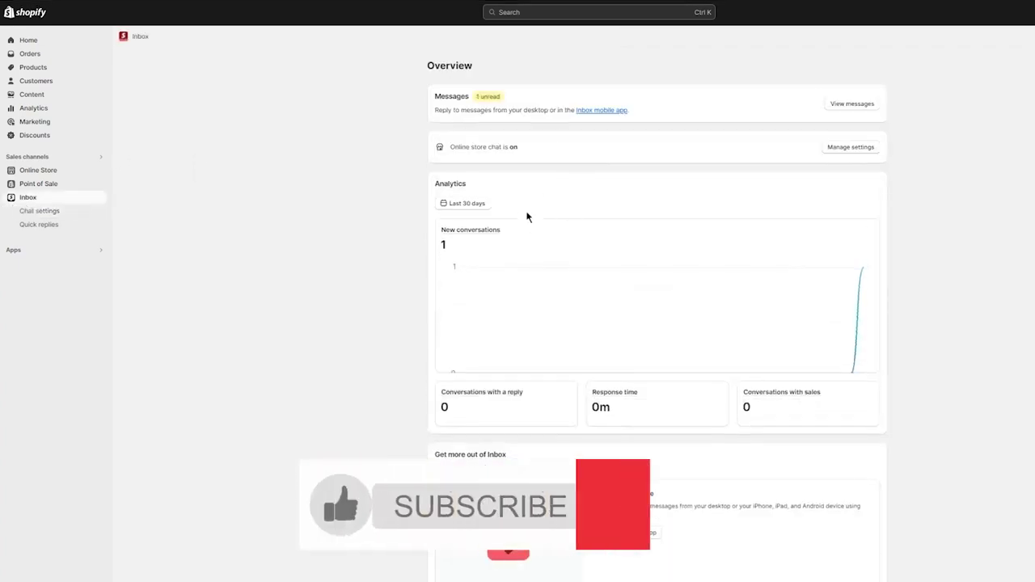
{"action": "scroll", "coordinate": [486, 266], "scroll_direction": "down", "scroll_amount": 1}
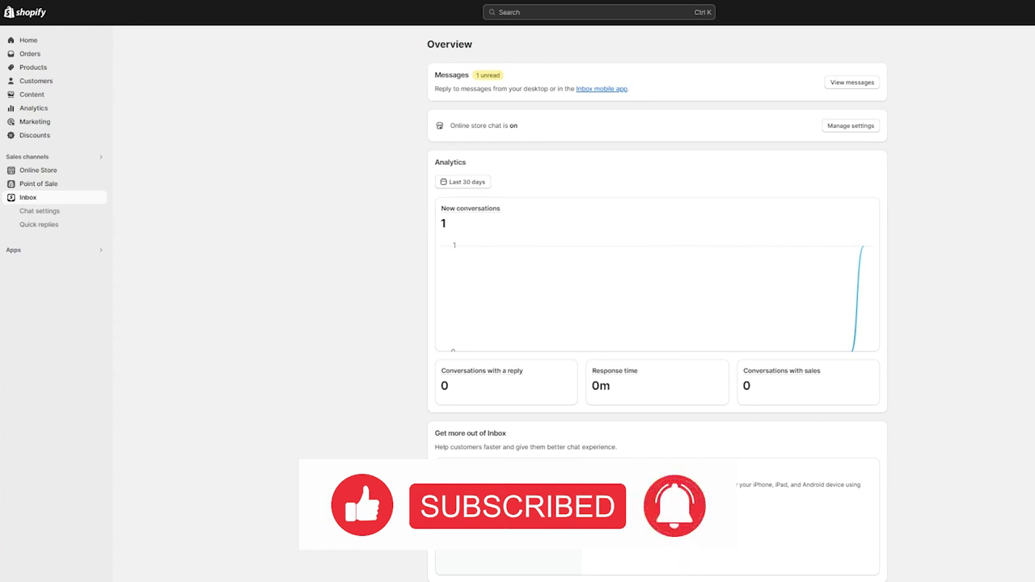
{"action": "scroll", "coordinate": [811, 169], "scroll_direction": "up", "scroll_amount": 1}
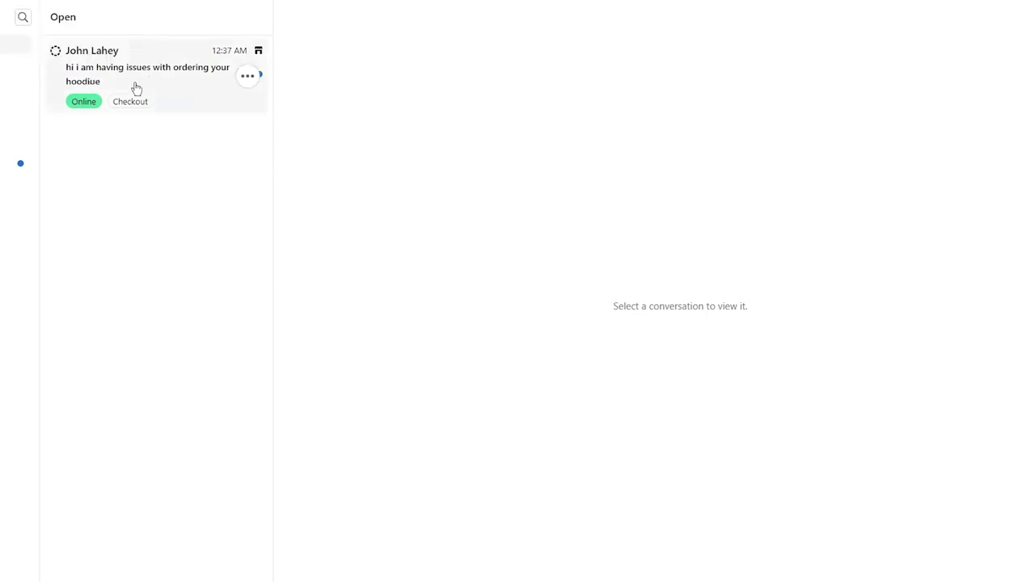
Step: Open the customer's conversation and send the reply "hi sir, i am terribly sorry that you are having this issues and inconvenience"
{"action": "left_click", "coordinate": [169, 88]}
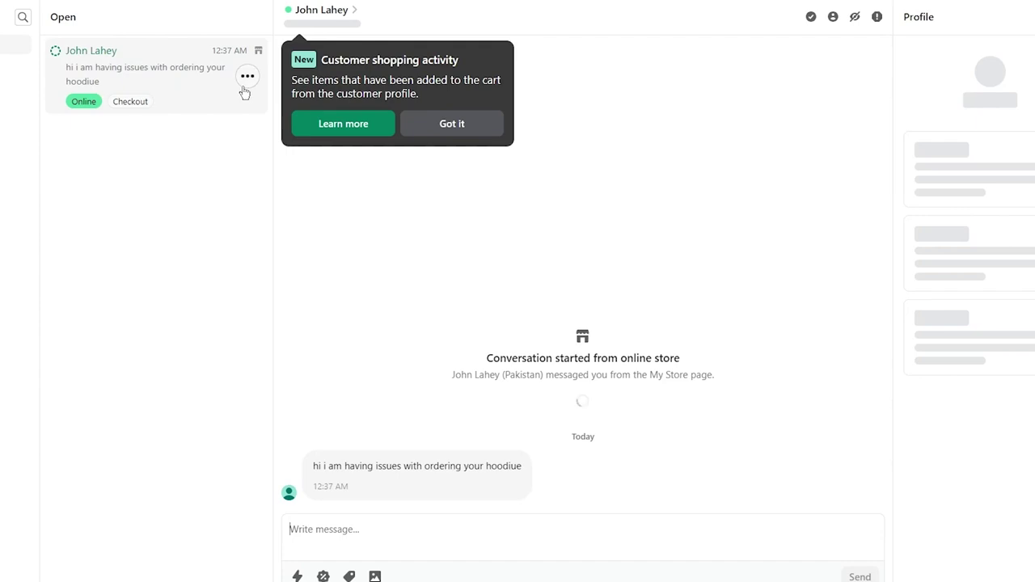
{"action": "left_click", "coordinate": [447, 122]}
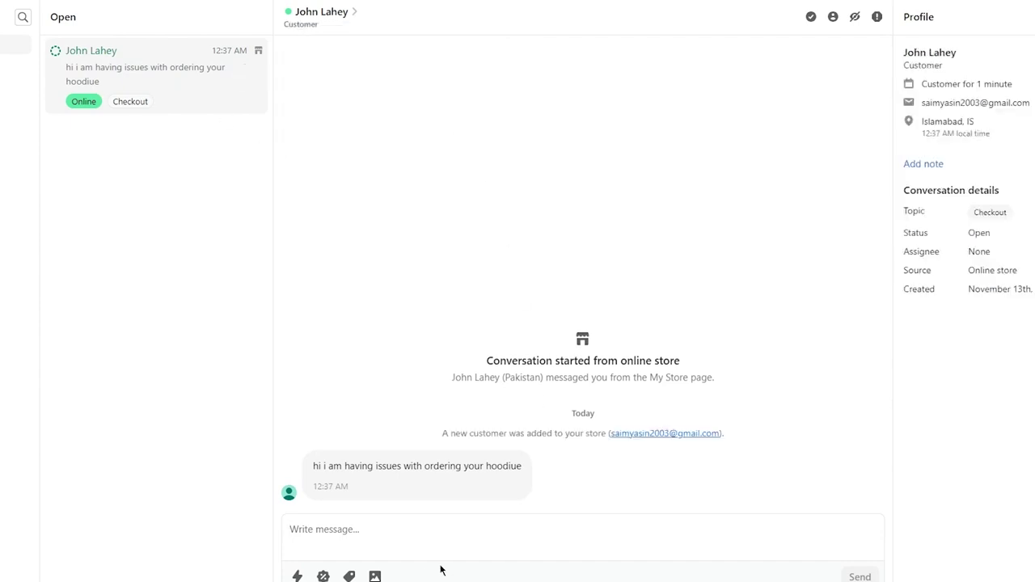
{"action": "left_click", "coordinate": [359, 531]}
{"action": "type", "text": "hi sir, i"}
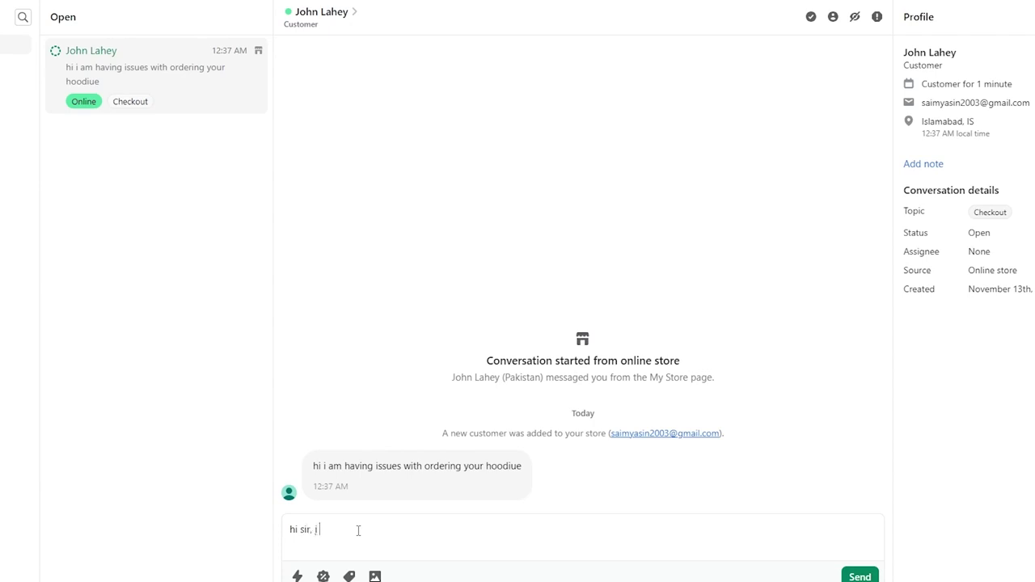
{"action": "type", "text": " am terribly sorry that you are having thi"}
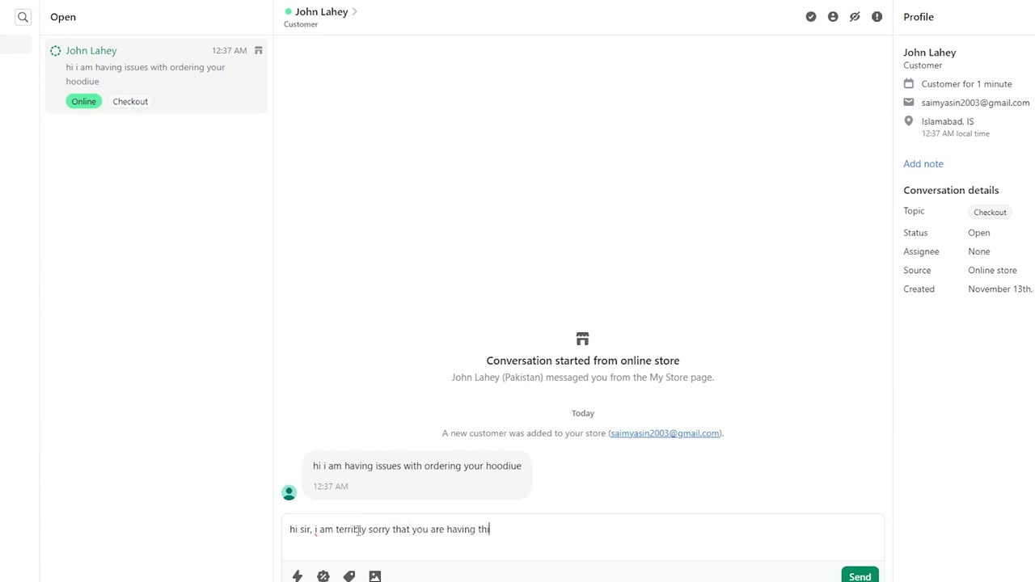
{"action": "type", "text": "s issues and inconvenience"}
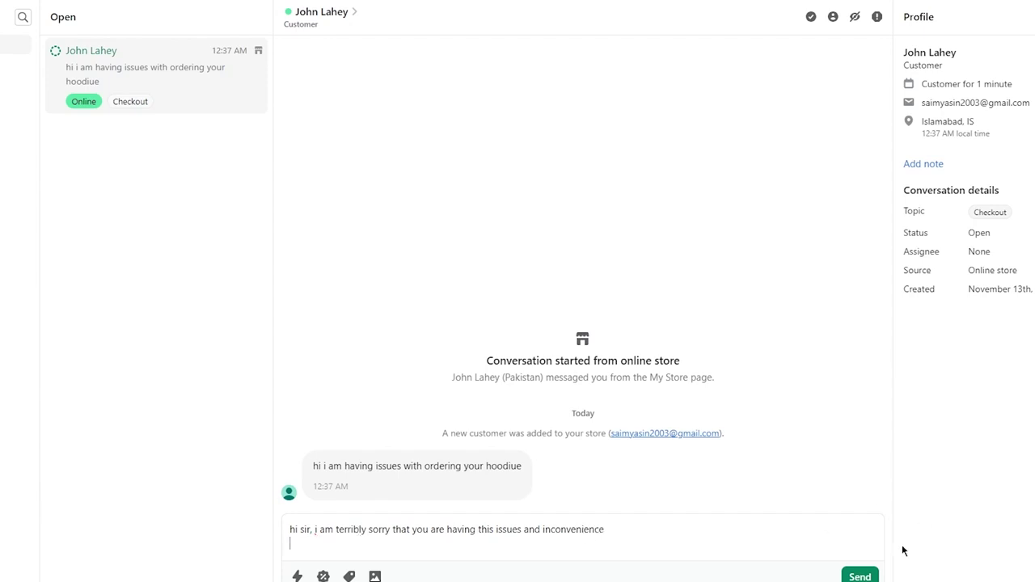
{"action": "left_click", "coordinate": [860, 575]}
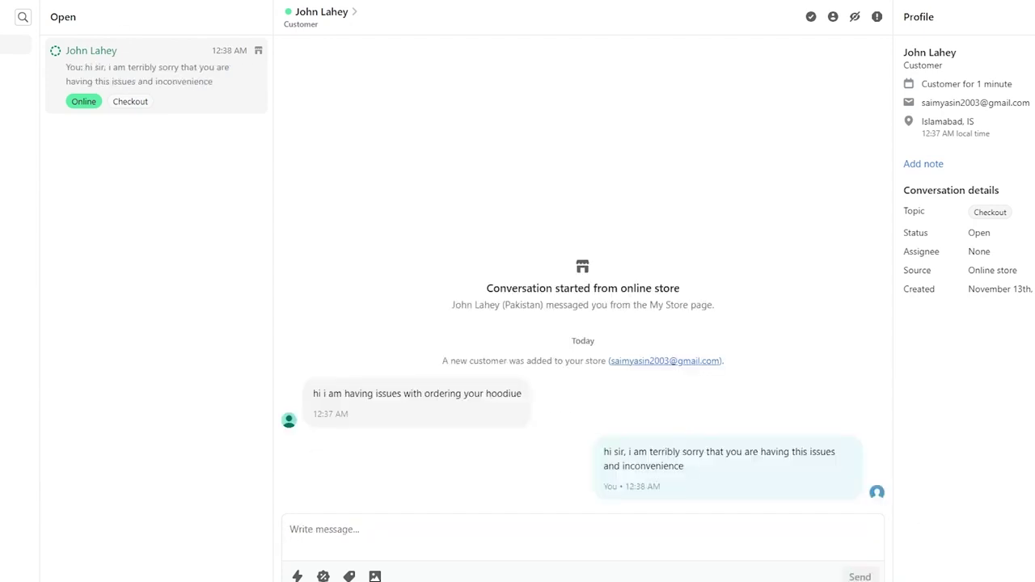
Step: Switch to the storefront and check the staff reply and the notice below it in the customer's chat window
{"action": "key", "text": "alt+Tab"}
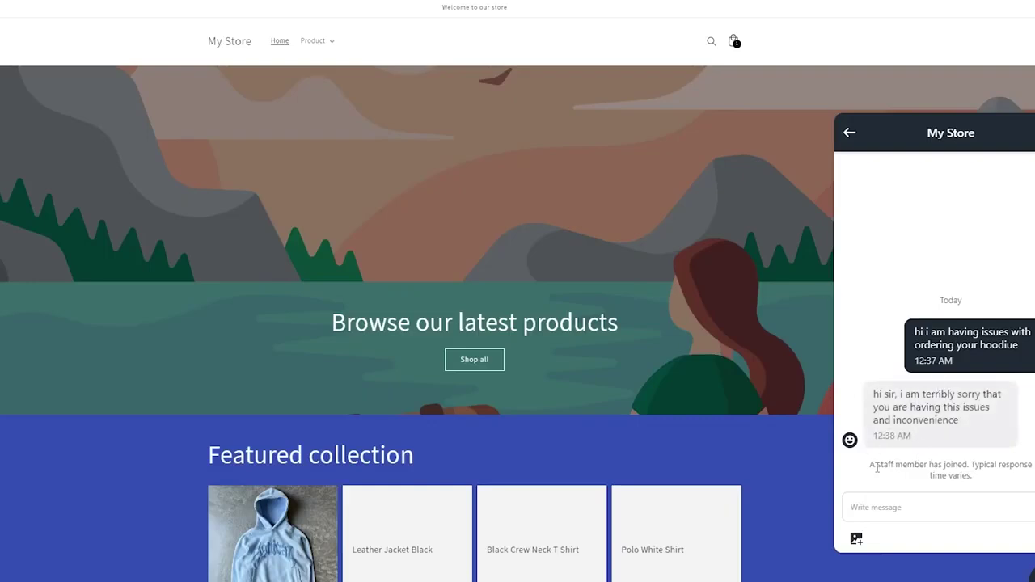
{"action": "left_click_drag", "start_coordinate": [867, 464], "coordinate": [997, 476]}
{"action": "left_click", "coordinate": [880, 441]}
{"action": "left_click_drag", "start_coordinate": [873, 407], "coordinate": [968, 407]}
{"action": "left_click", "coordinate": [883, 394]}
{"action": "left_click_drag", "start_coordinate": [871, 395], "coordinate": [910, 438]}
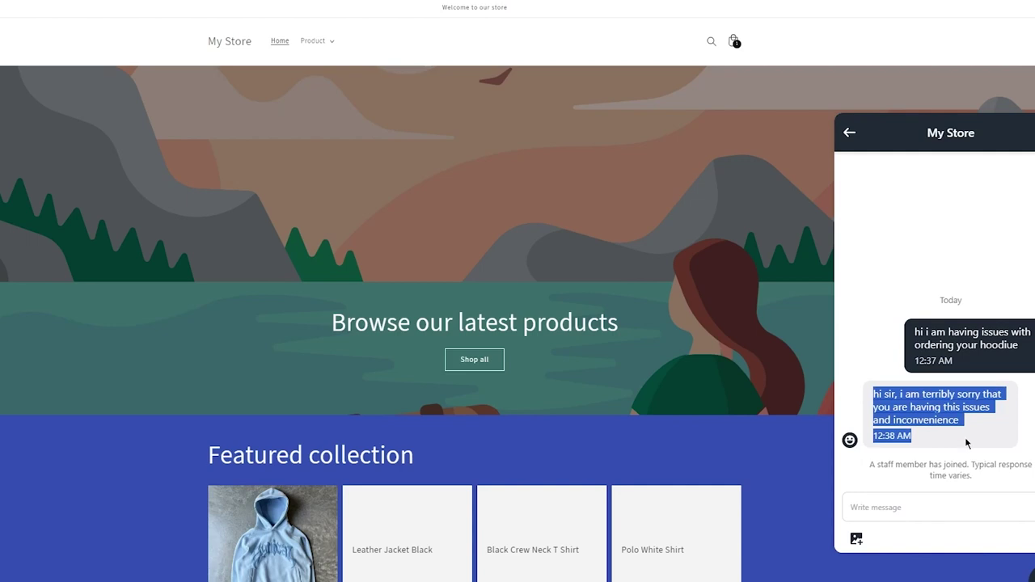
{"action": "left_click", "coordinate": [1021, 414]}
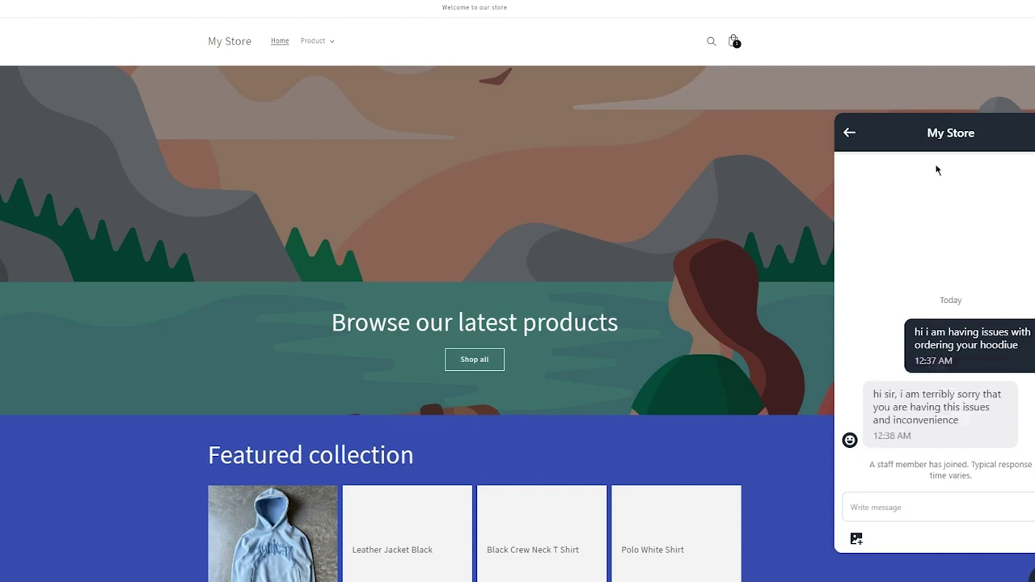
Step: Return to the Inbox conversations, check the conversation's options and the closed list, and reopen the customer's conversation from the open list
{"action": "left_click", "coordinate": [551, 2]}
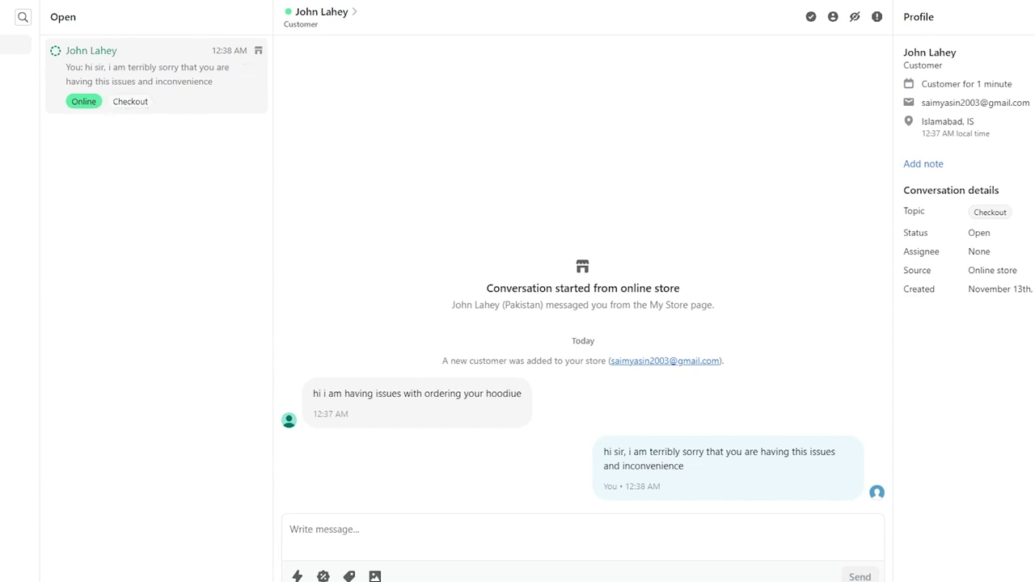
{"action": "mouse_move", "coordinate": [134, 99]}
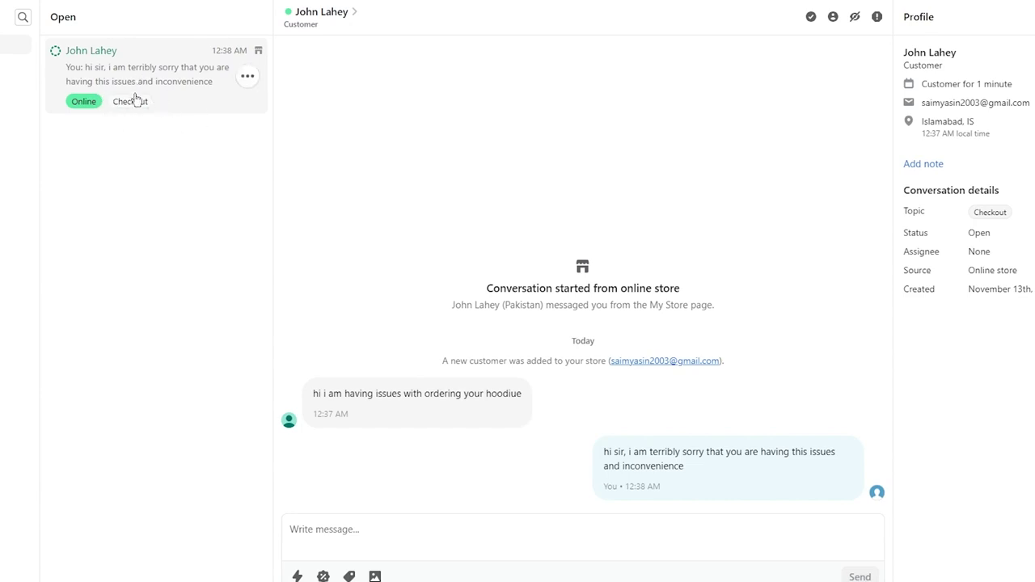
{"action": "left_click", "coordinate": [247, 77]}
{"action": "left_click", "coordinate": [458, 76]}
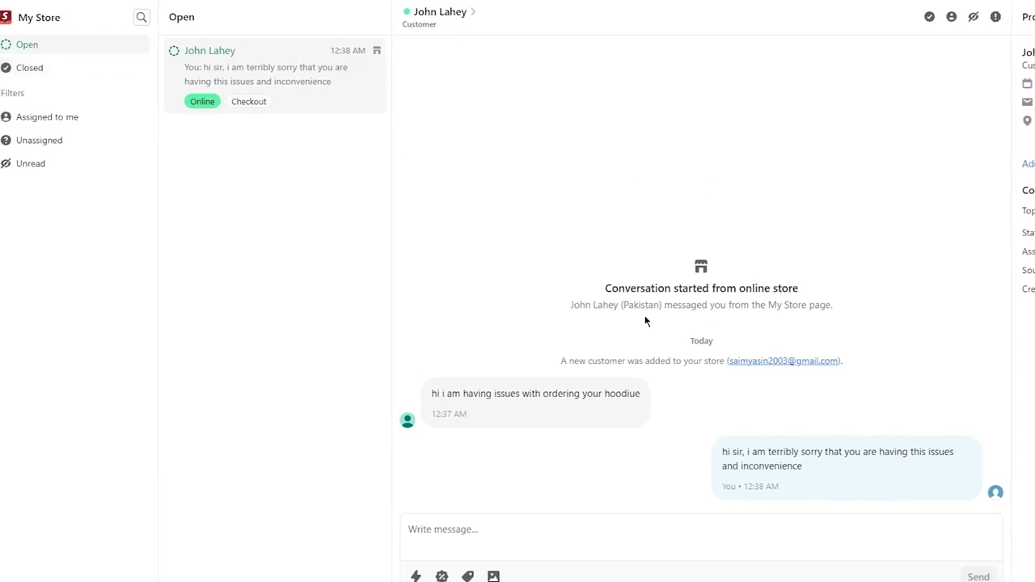
{"action": "left_click", "coordinate": [37, 71]}
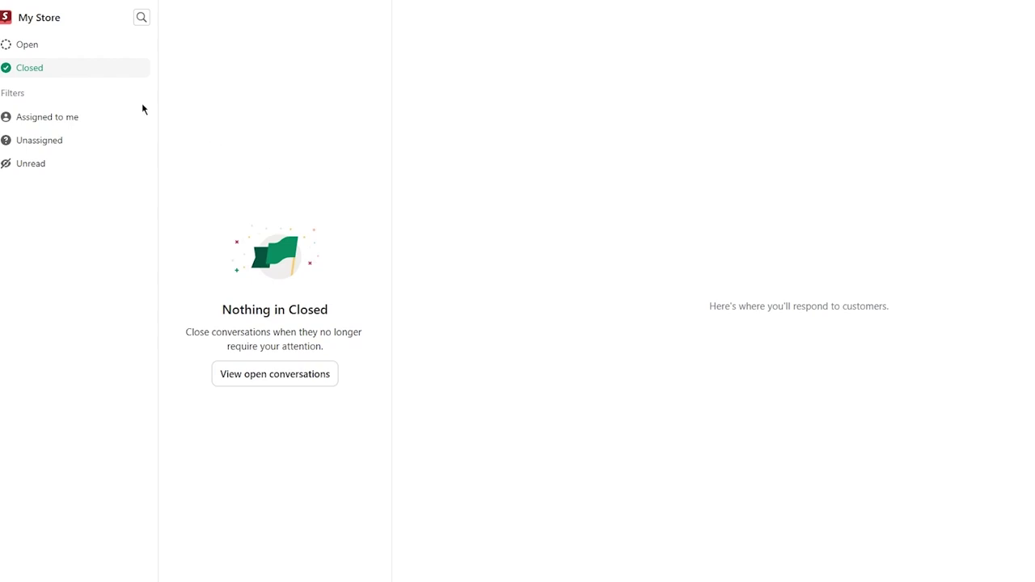
{"action": "left_click", "coordinate": [31, 45]}
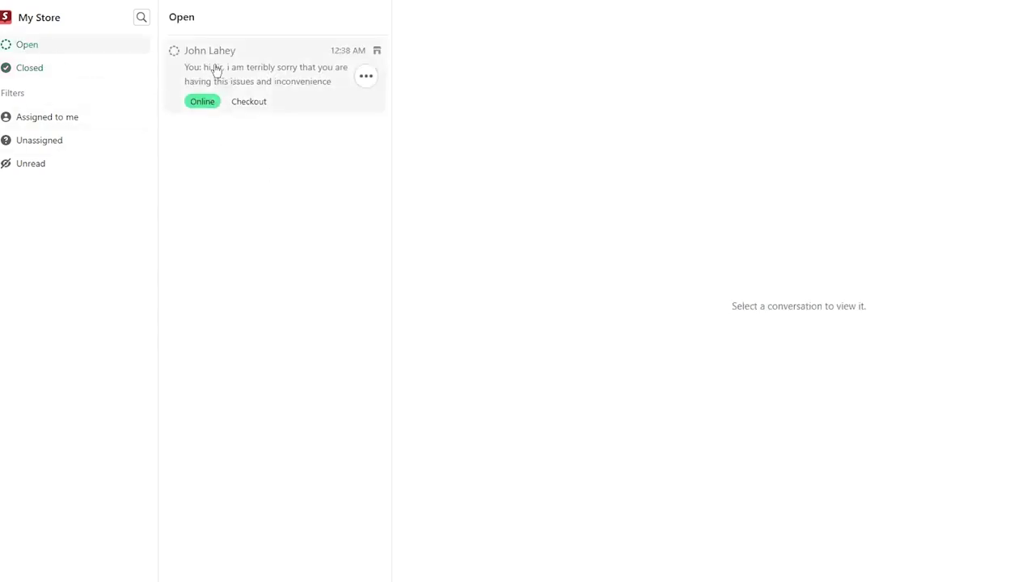
{"action": "left_click", "coordinate": [273, 82]}
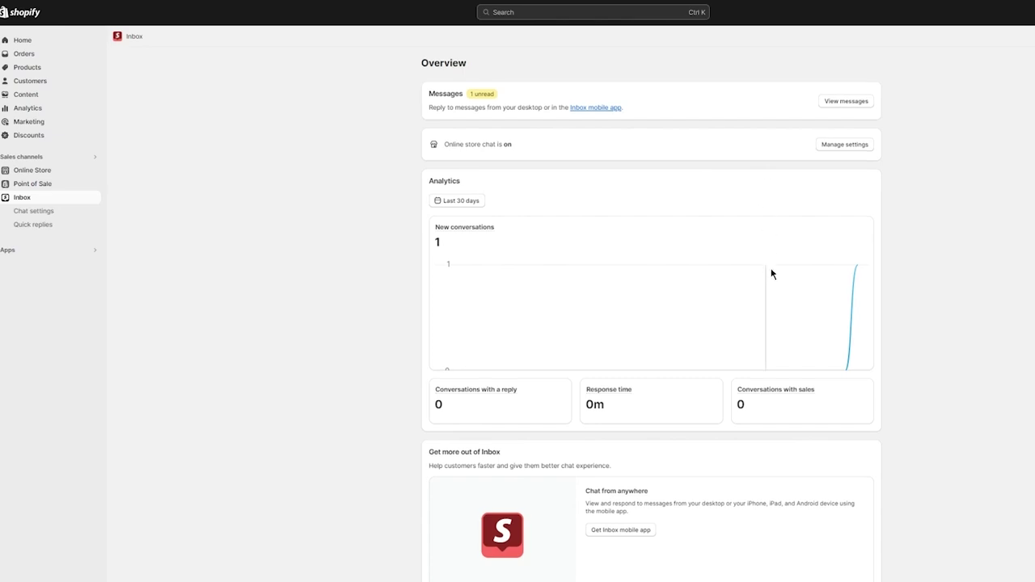
Step: Review the Inbox overview in the store admin down to the mobile app offer and open the quick replies
{"action": "scroll", "coordinate": [770, 323], "scroll_direction": "down", "scroll_amount": 1}
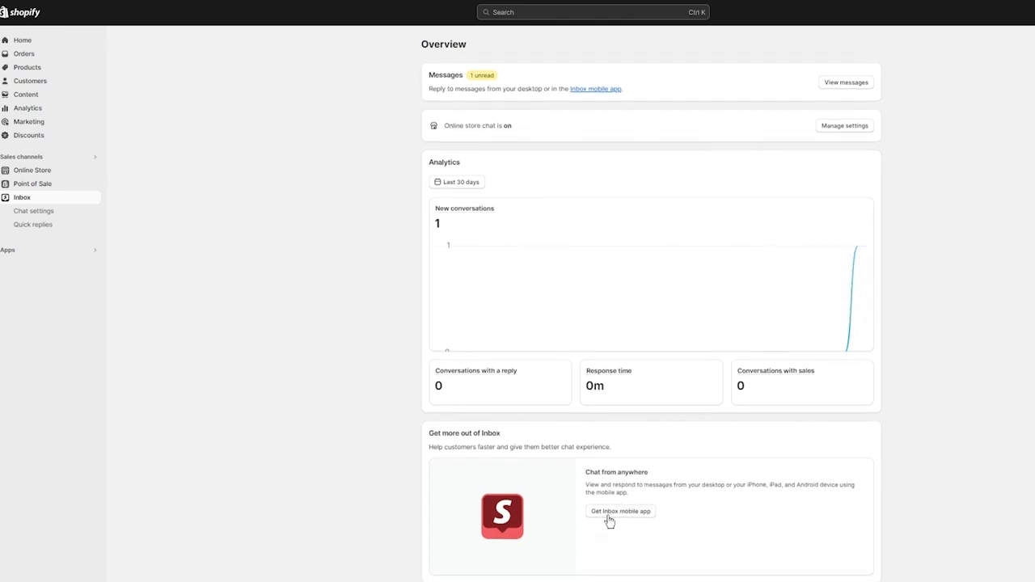
{"action": "left_click", "coordinate": [37, 225]}
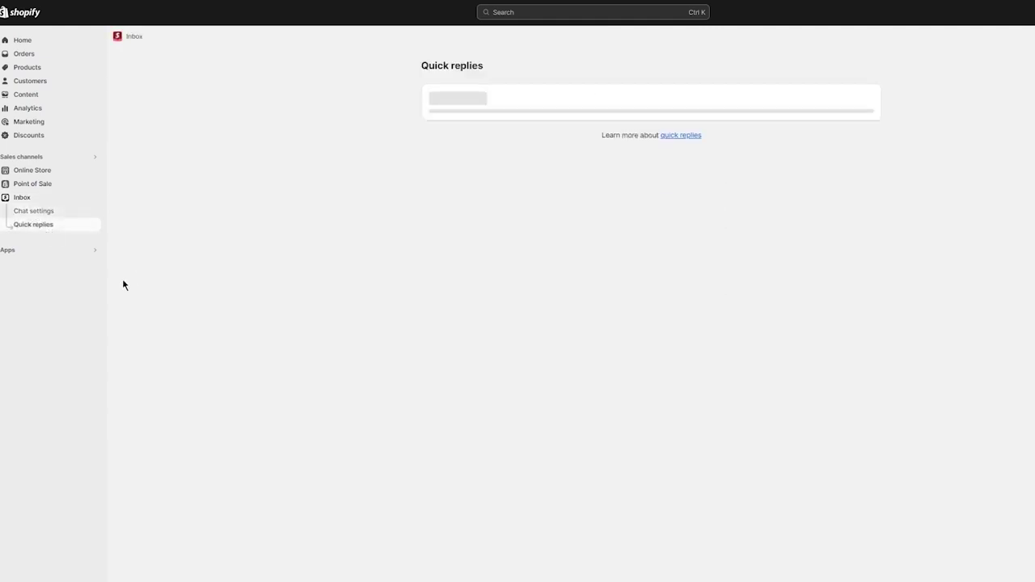